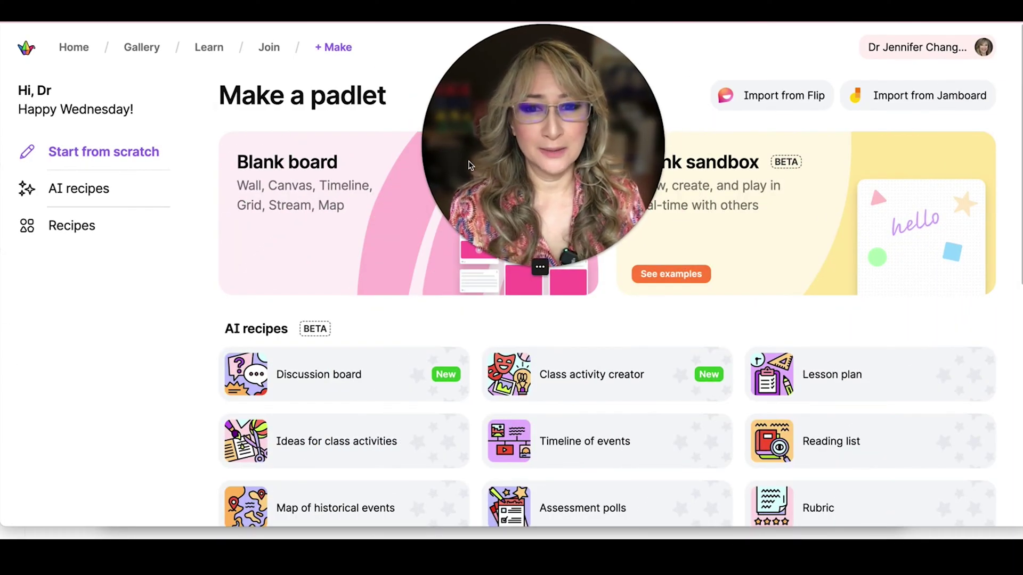
Browse the Make a padlet page options to reach the Blank sandbox card
{"action": "left_click_drag", "start_coordinate": [470, 166], "coordinate": [49, 250]}
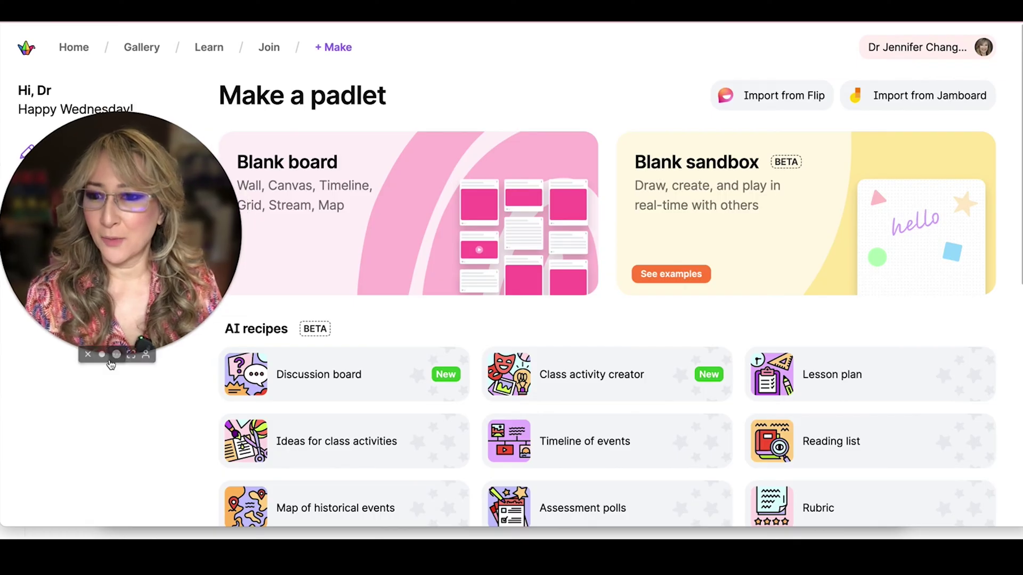
{"action": "left_click", "coordinate": [102, 354]}
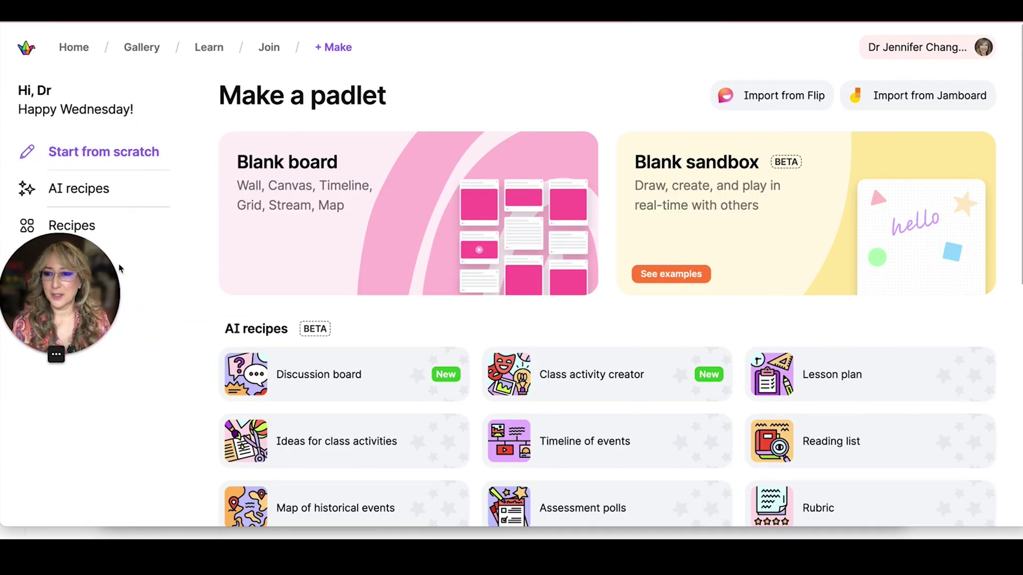
{"action": "left_click_drag", "start_coordinate": [58, 301], "coordinate": [141, 296]}
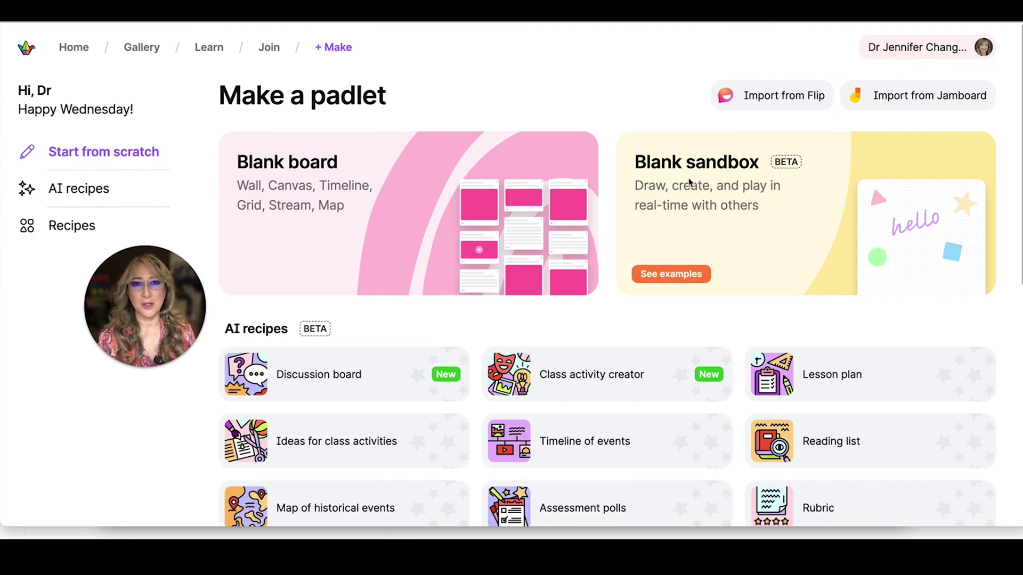
Create a Blank sandbox padlet, which opens as 'My funky sandbox'
{"action": "left_click", "coordinate": [689, 192]}
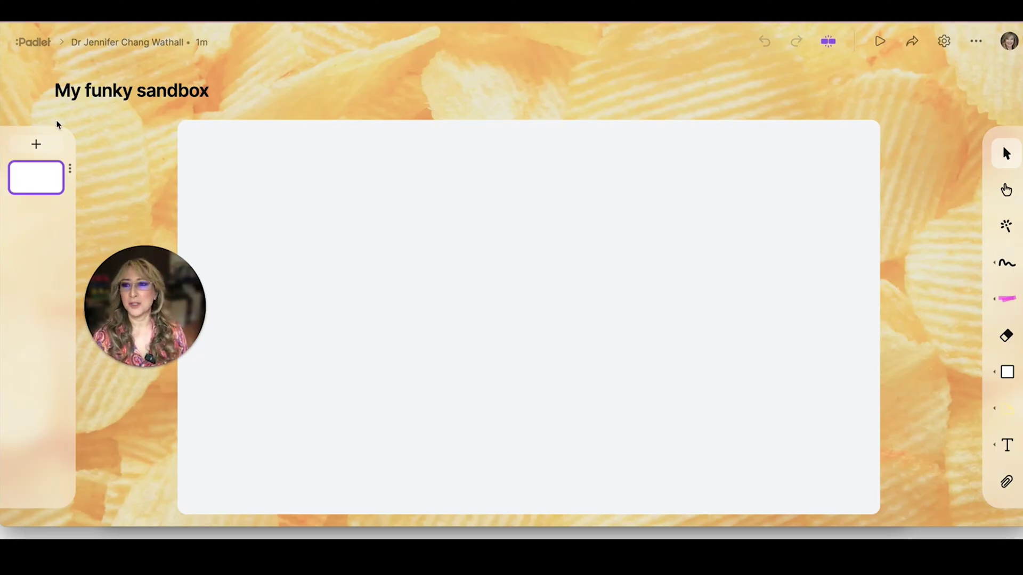
Rename the sandbox from 'My funky sandbox' to 'Concept-Based Math' in Settings
{"action": "left_click", "coordinate": [941, 42]}
{"action": "left_click", "coordinate": [811, 181]}
{"action": "triple_click", "coordinate": [811, 181]}
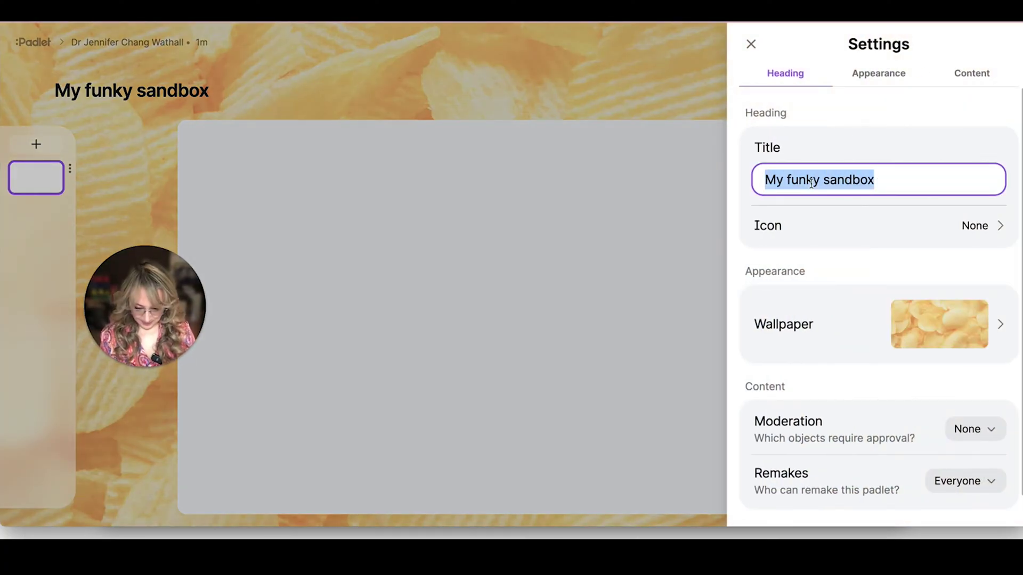
{"action": "type", "text": "Concept Based Math"}
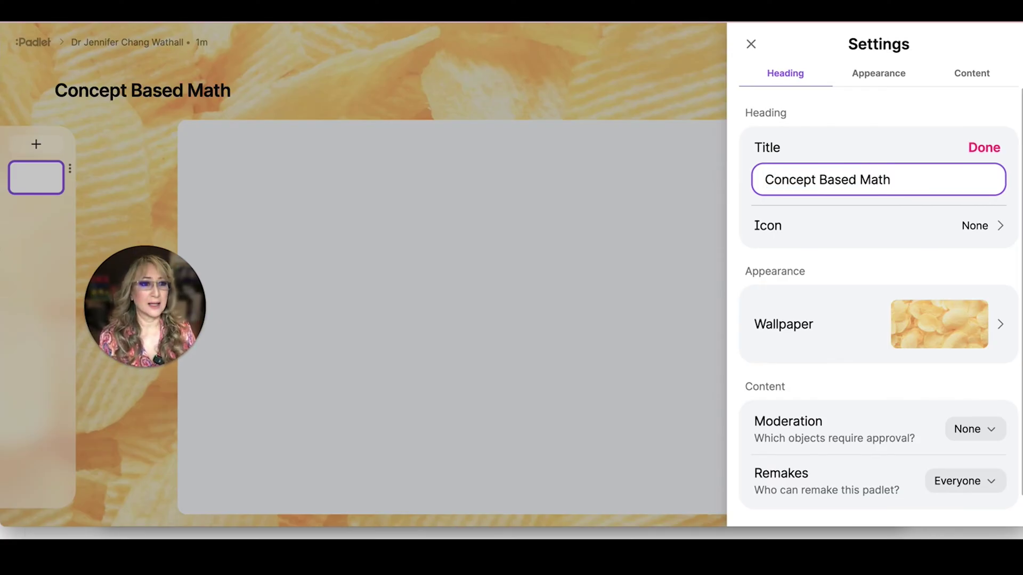
{"action": "left_click", "coordinate": [819, 180]}
{"action": "key", "text": "BackSpace"}
{"action": "type", "text": "-"}
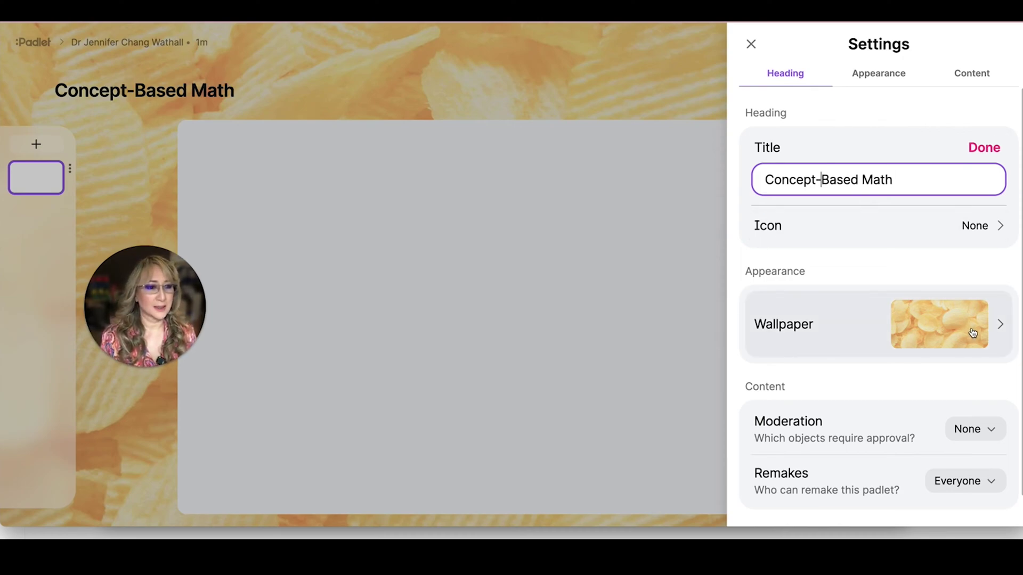
Set the wallpaper to a glowing lightbulb photo from an image search for 'lightbulbs', and save
{"action": "left_click", "coordinate": [1003, 331]}
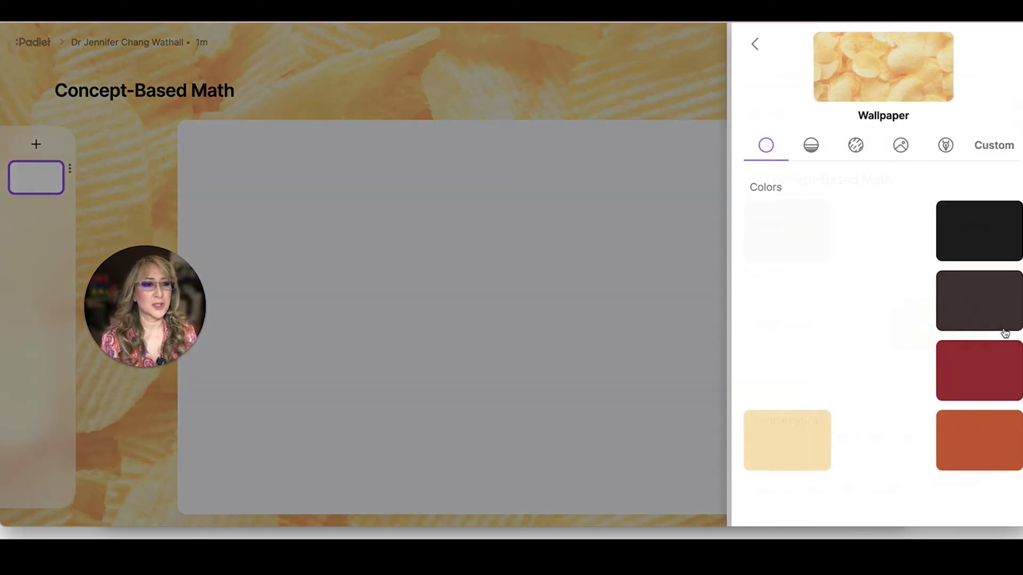
{"action": "left_click", "coordinate": [986, 148]}
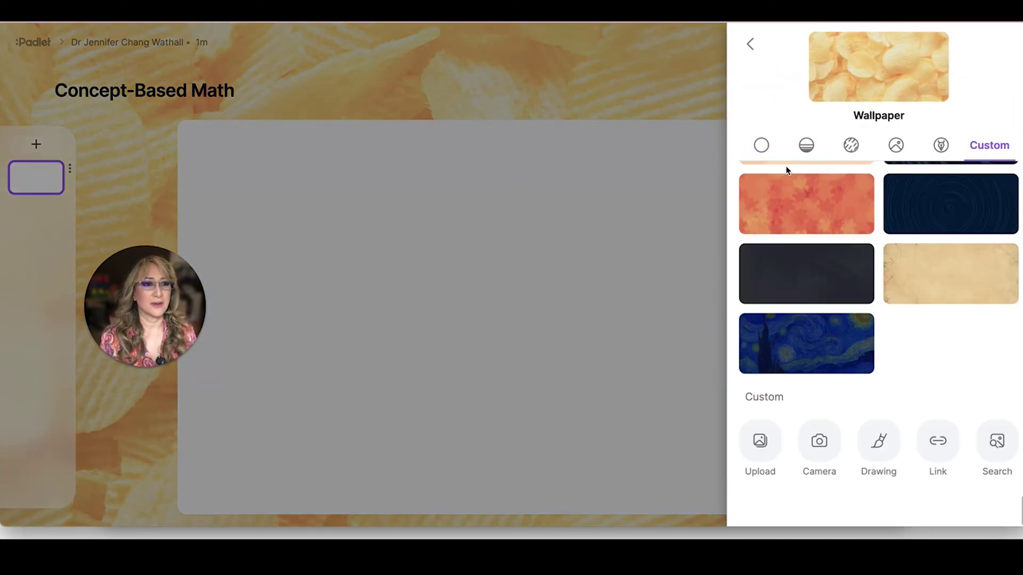
{"action": "left_click", "coordinate": [744, 420]}
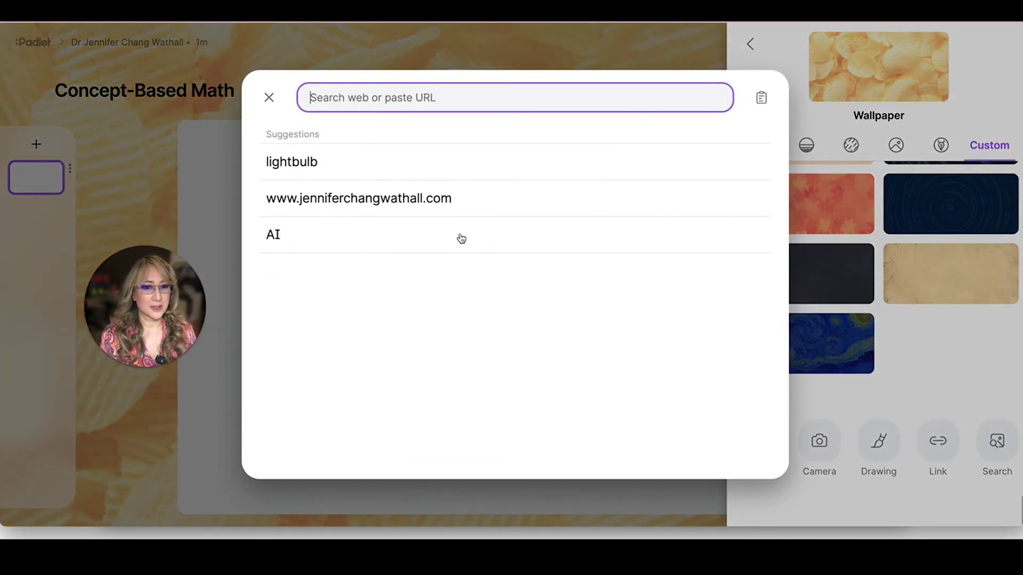
{"action": "type", "text": "lightbulbs"}
{"action": "left_click", "coordinate": [297, 155]}
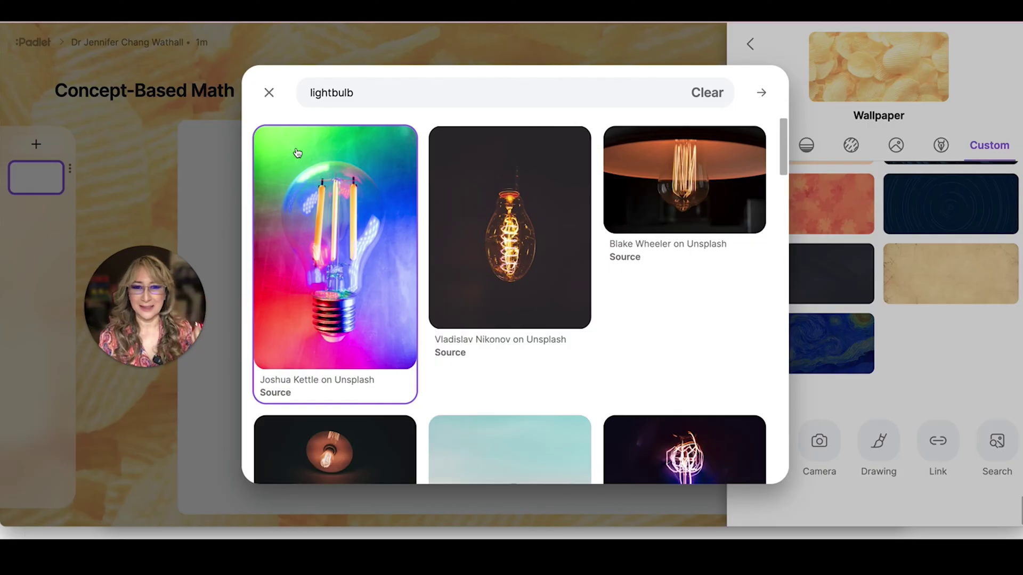
{"action": "scroll", "coordinate": [350, 251], "scroll_direction": "down", "scroll_amount": 6}
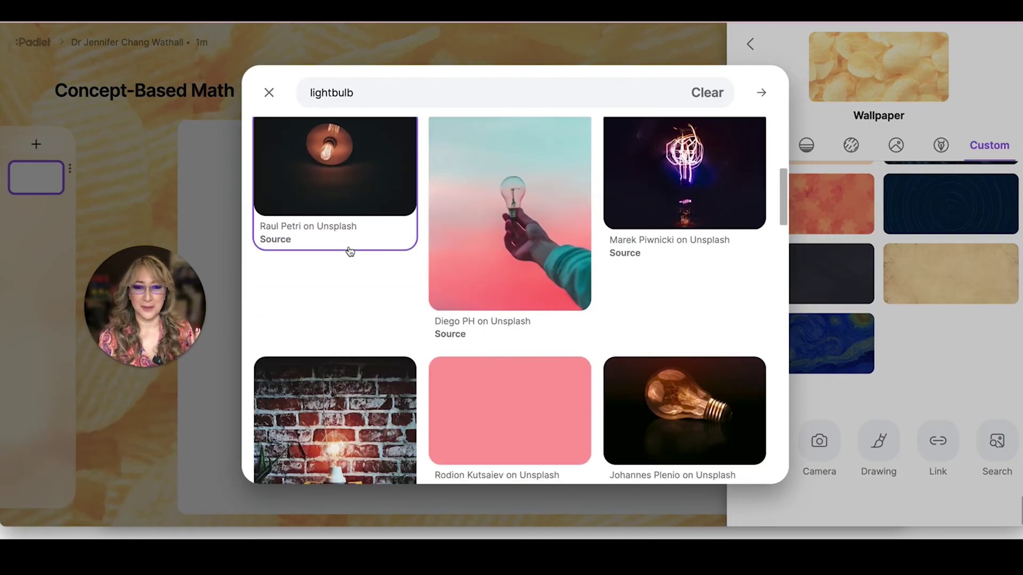
{"action": "scroll", "coordinate": [350, 251], "scroll_direction": "down", "scroll_amount": 6}
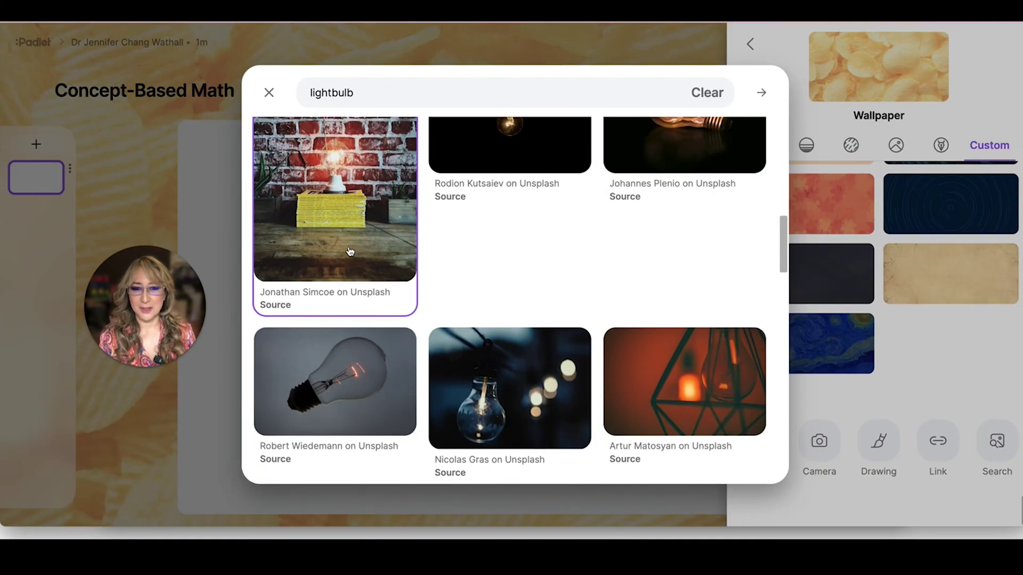
{"action": "scroll", "coordinate": [350, 251], "scroll_direction": "down", "scroll_amount": 6}
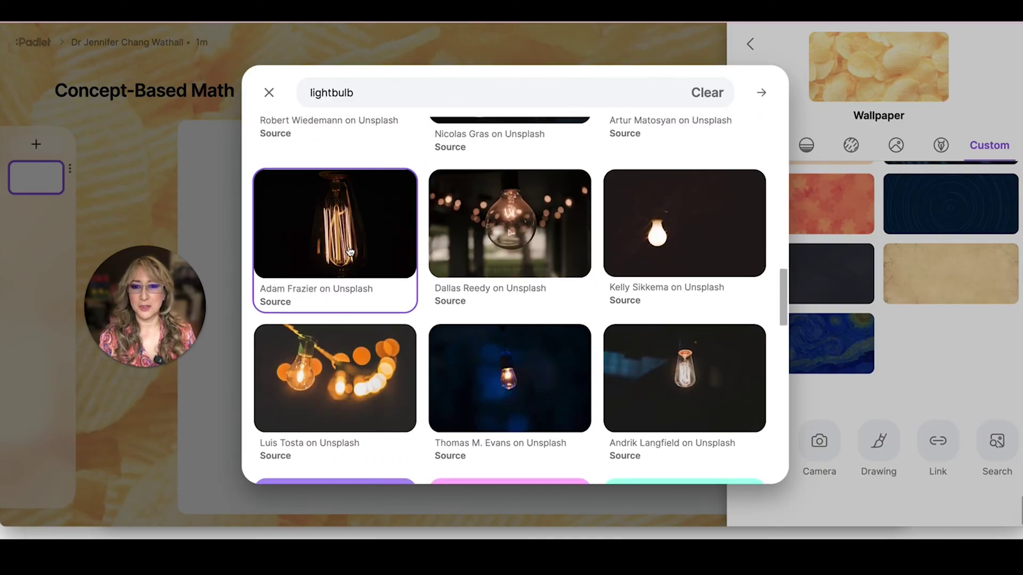
{"action": "left_click", "coordinate": [514, 241]}
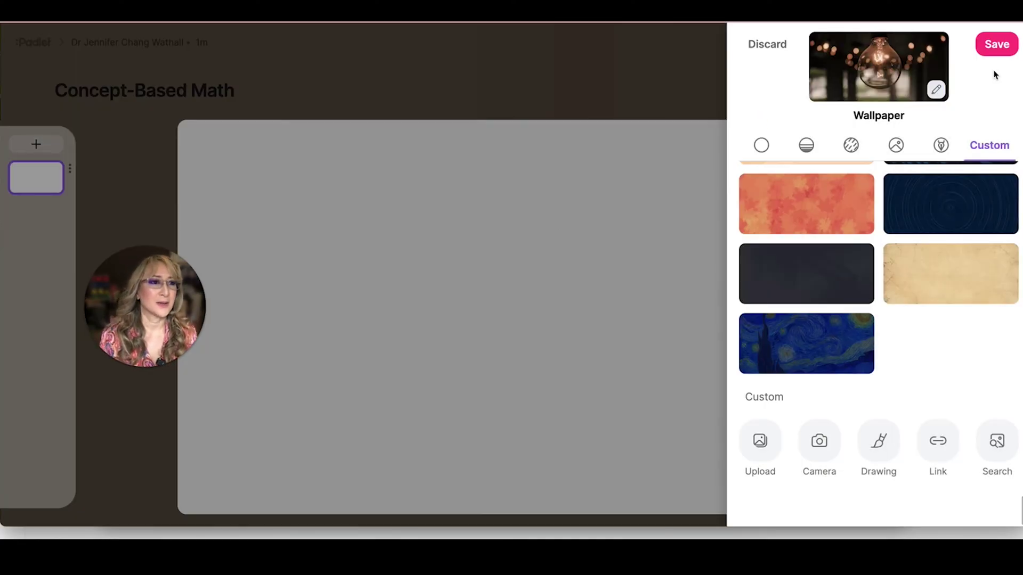
{"action": "left_click", "coordinate": [997, 44]}
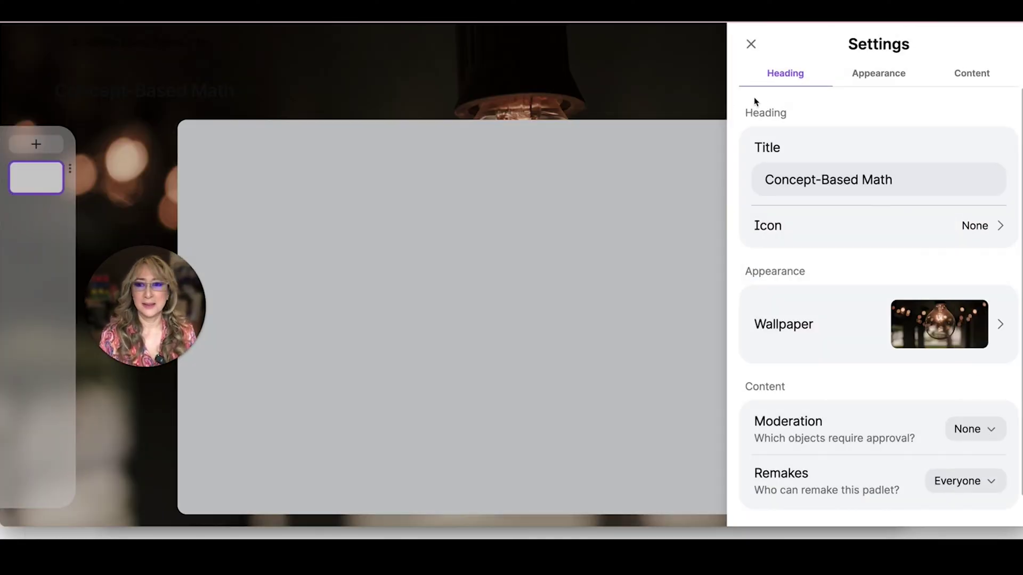
Close Settings and select the sticky-note tool after checking the shape colour options
{"action": "left_click", "coordinate": [751, 43]}
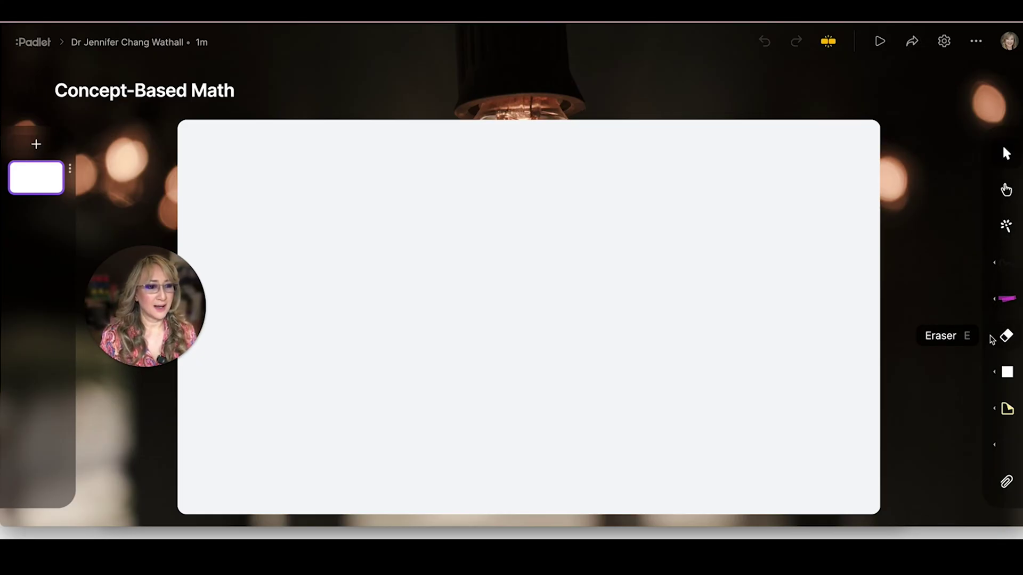
{"action": "left_click", "coordinate": [1002, 375]}
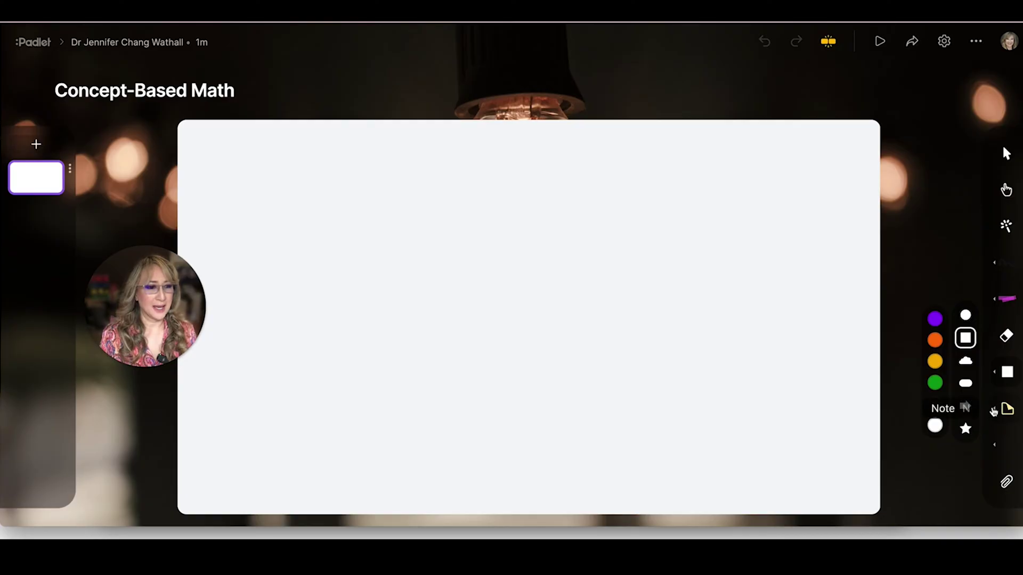
{"action": "left_click", "coordinate": [994, 412]}
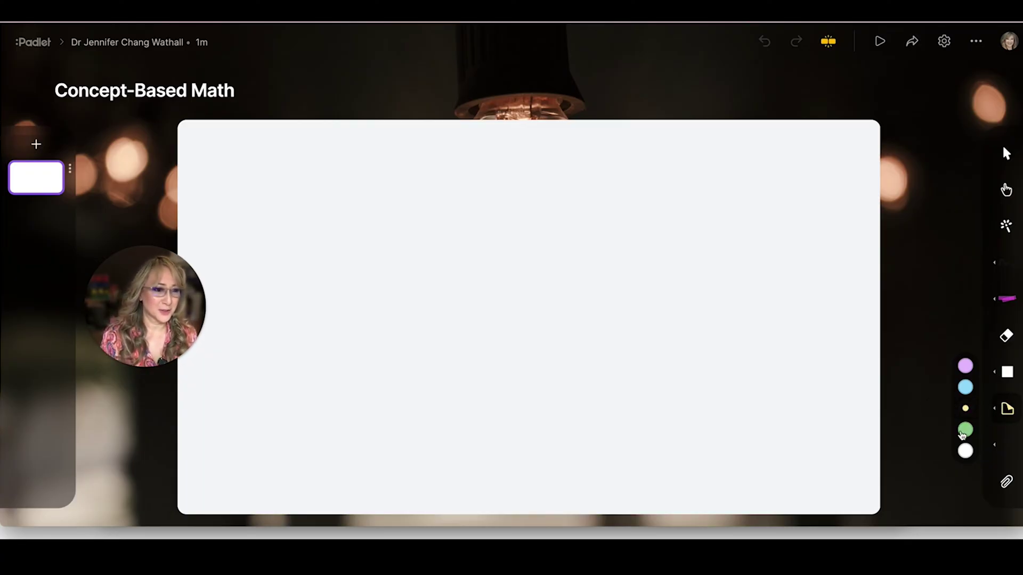
Place a green sticky note on the right half of the canvas
{"action": "left_click", "coordinate": [964, 432]}
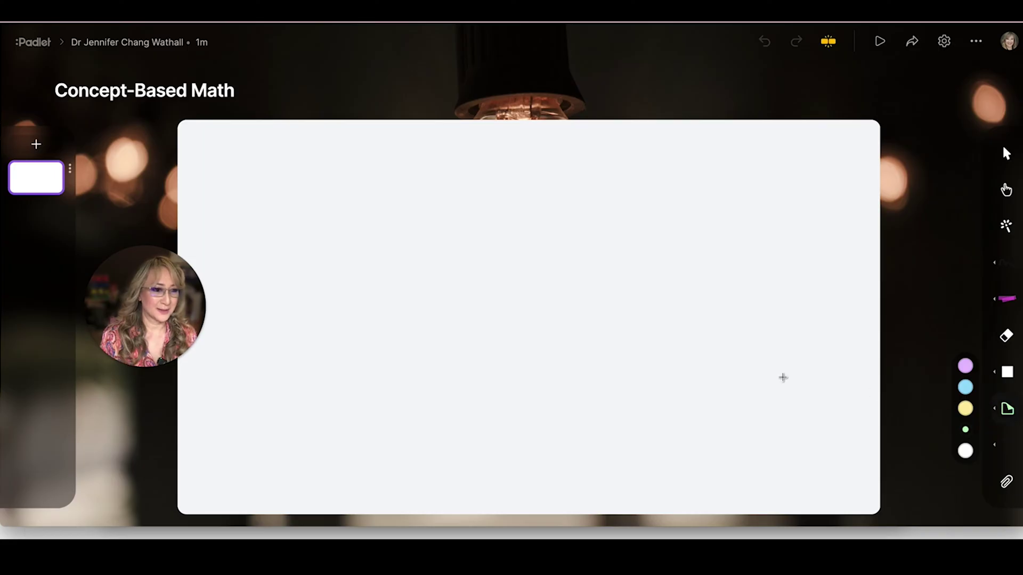
{"action": "left_click", "coordinate": [690, 341]}
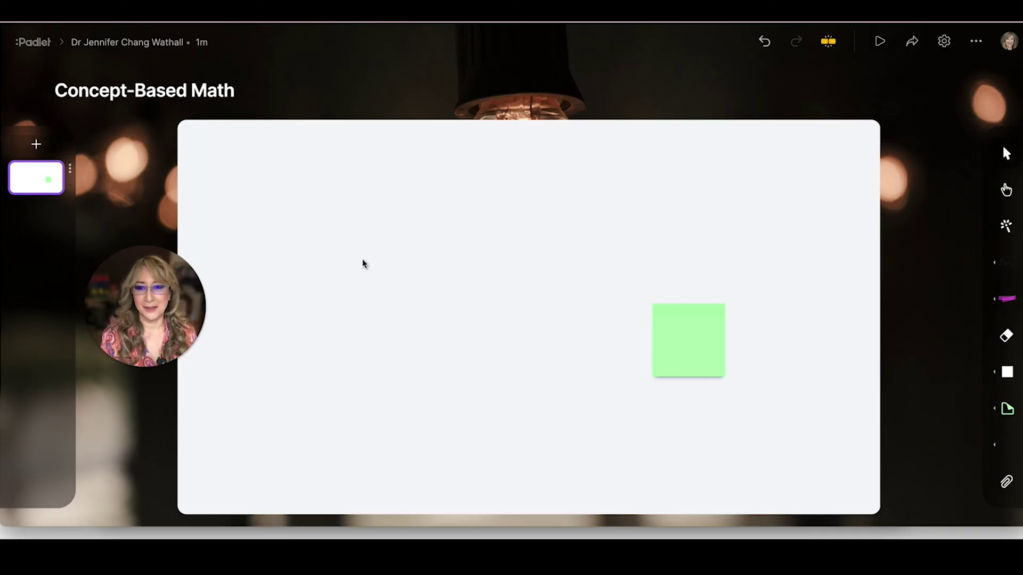
{"action": "mouse_move", "coordinate": [996, 450]}
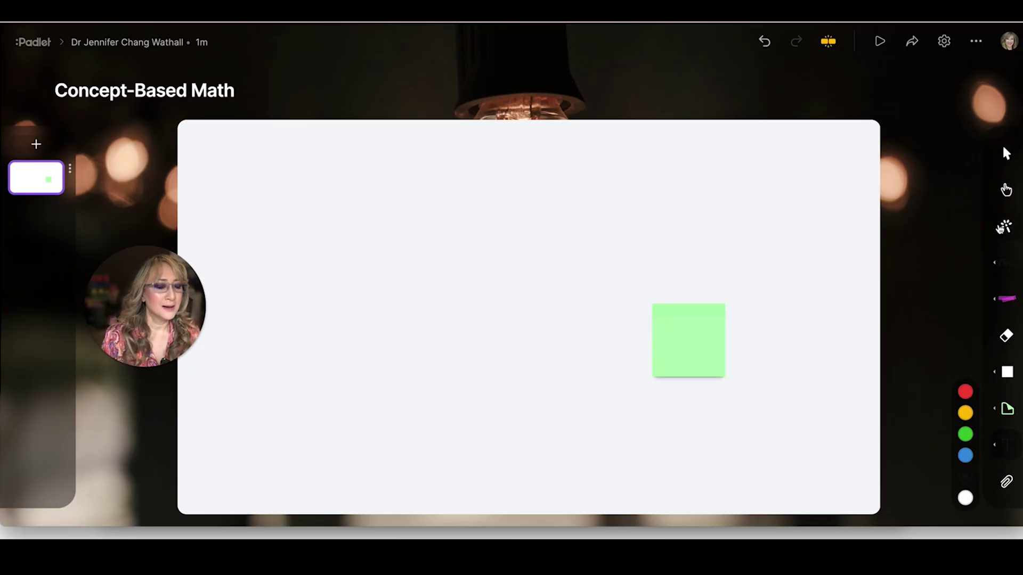
Add a purple sticky note reading 'My shift on thinking' left of the green one
{"action": "left_click", "coordinate": [996, 411]}
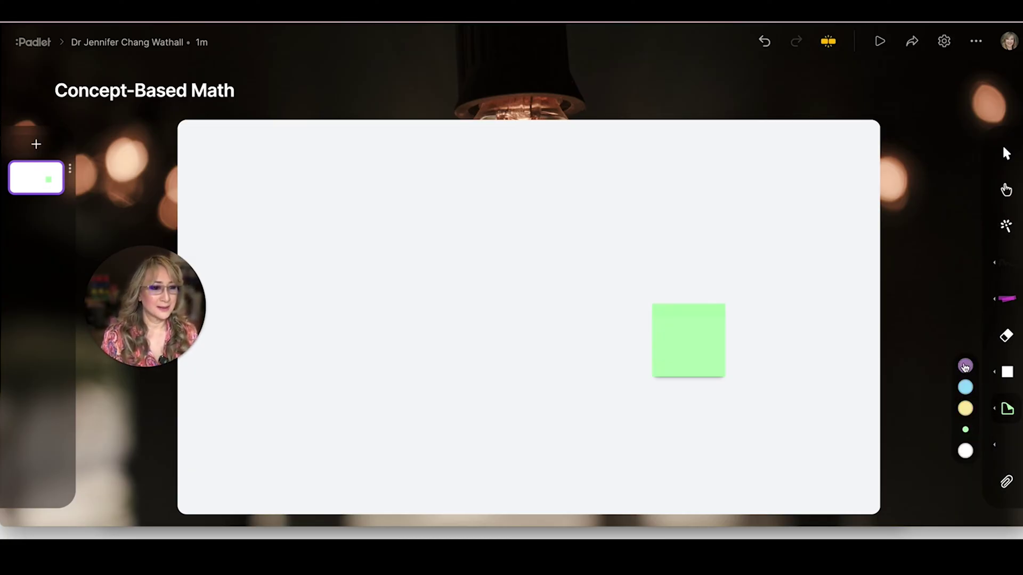
{"action": "left_click", "coordinate": [965, 365]}
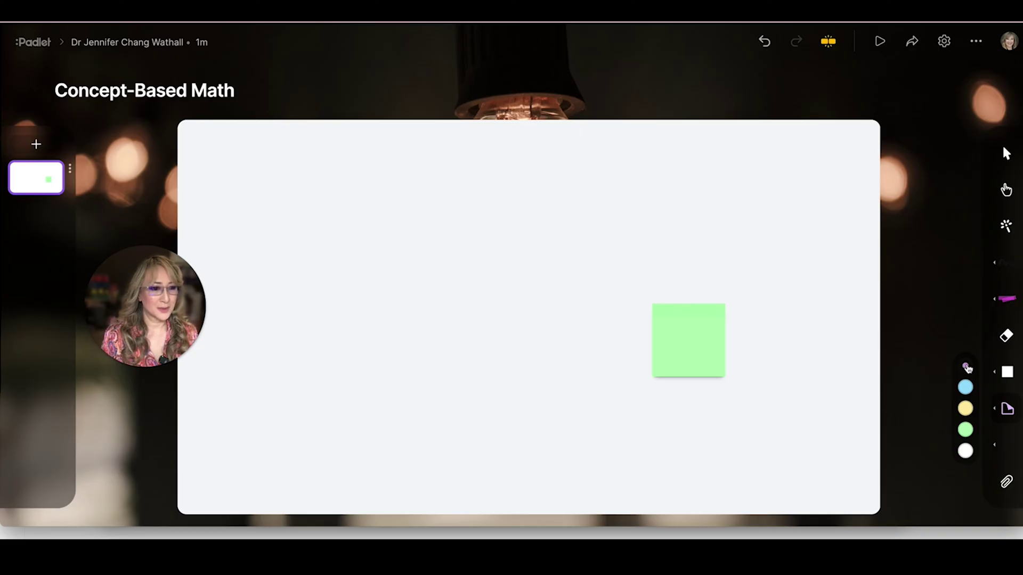
{"action": "left_click", "coordinate": [436, 312]}
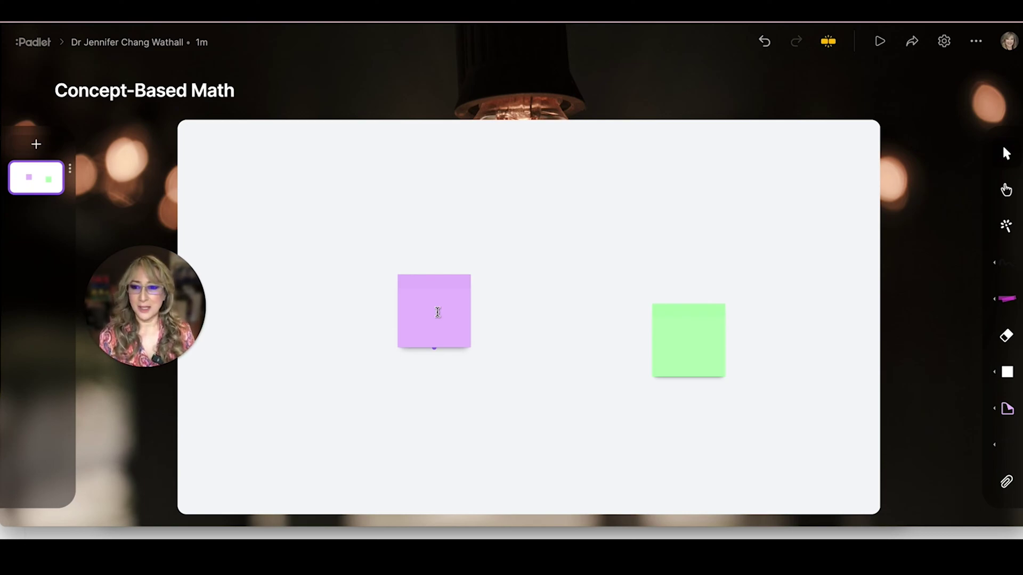
{"action": "type", "text": "My shift"}
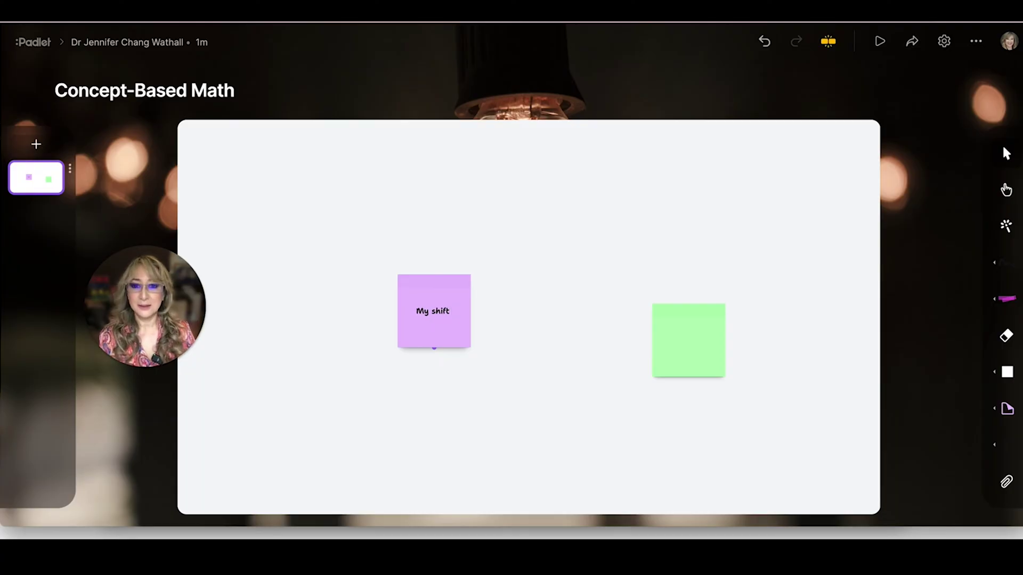
{"action": "type", "text": " on thinking"}
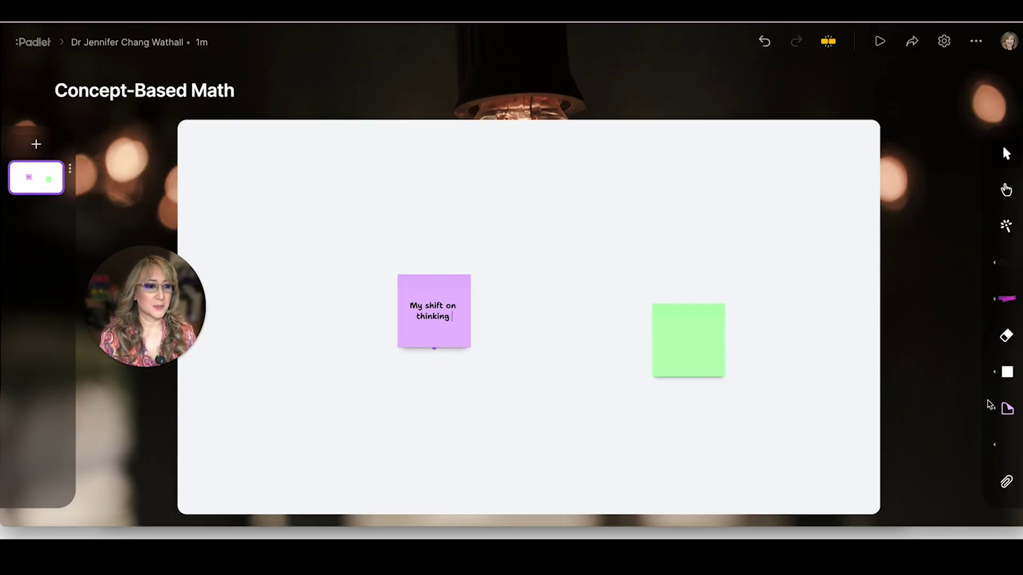
{"action": "key", "text": "Escape"}
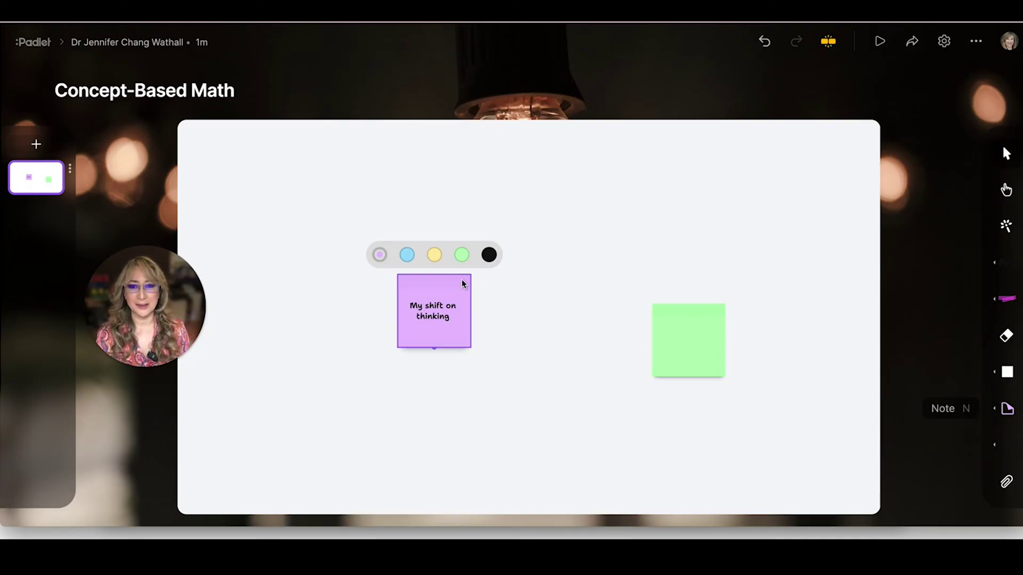
Try yellow, green and black on the 'My shift on thinking' note, ending on purple
{"action": "left_click", "coordinate": [434, 257]}
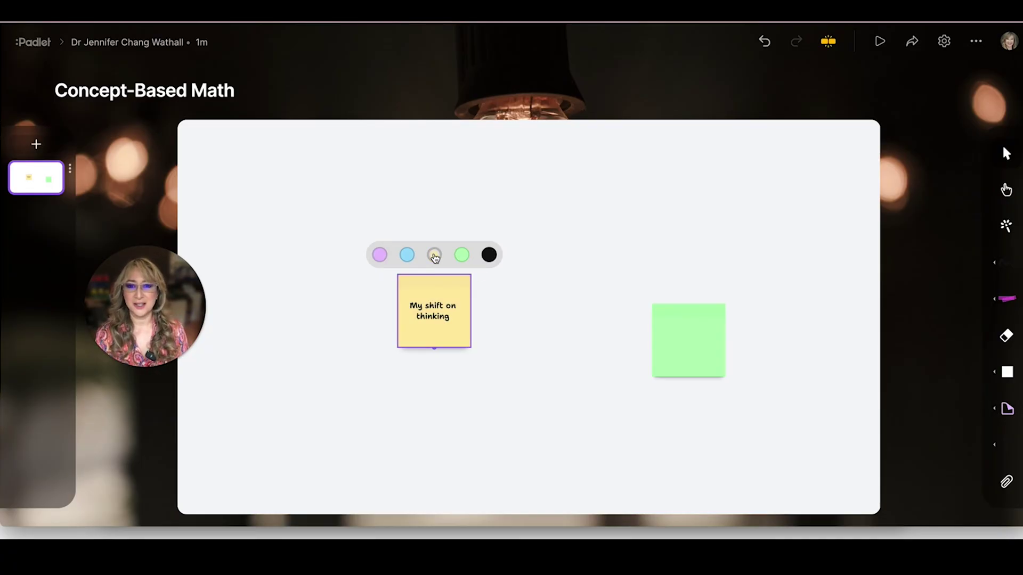
{"action": "left_click", "coordinate": [465, 260]}
{"action": "left_click", "coordinate": [488, 256]}
{"action": "left_click", "coordinate": [378, 257]}
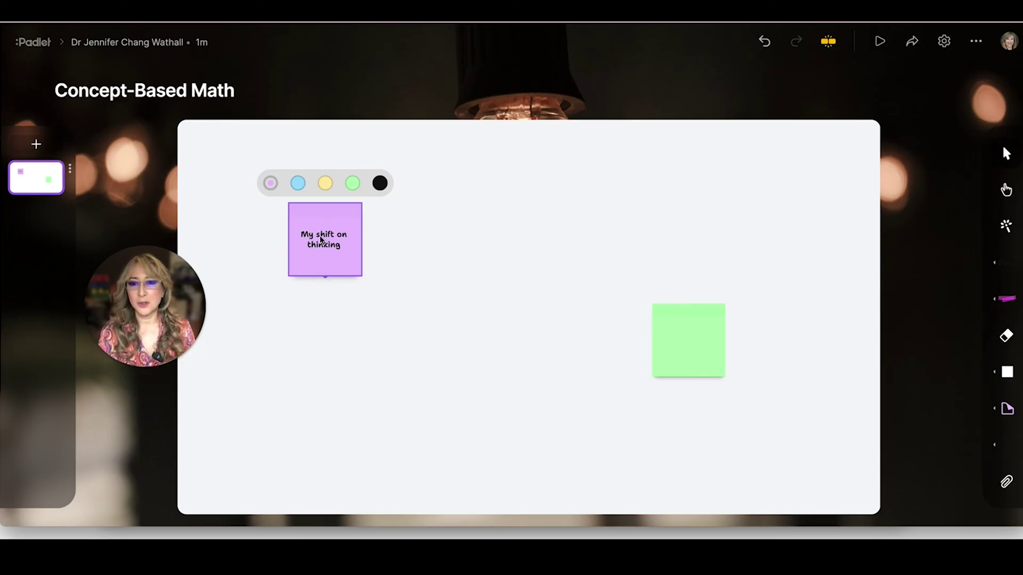
{"action": "left_click", "coordinate": [352, 183]}
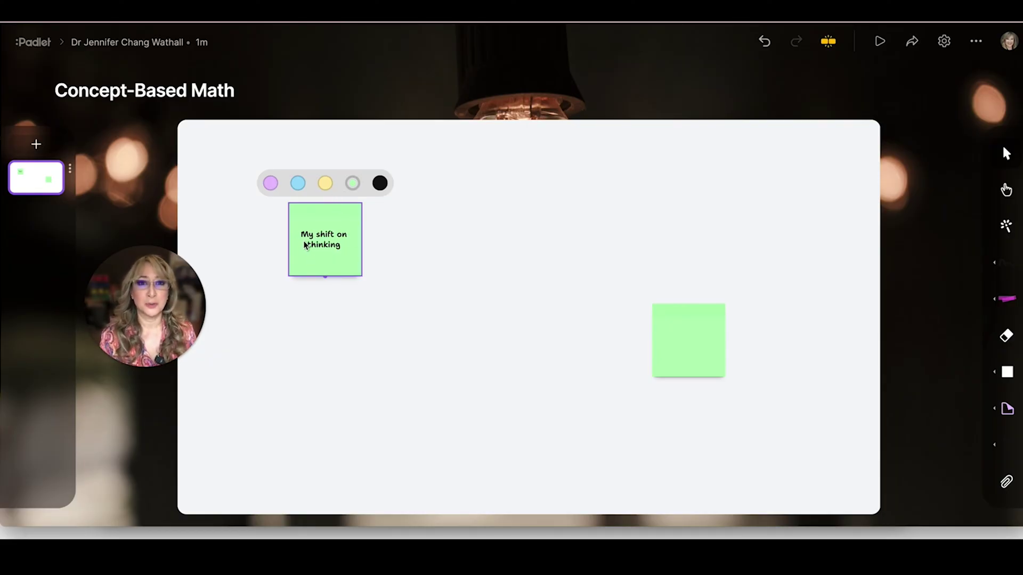
{"action": "left_click", "coordinate": [270, 183]}
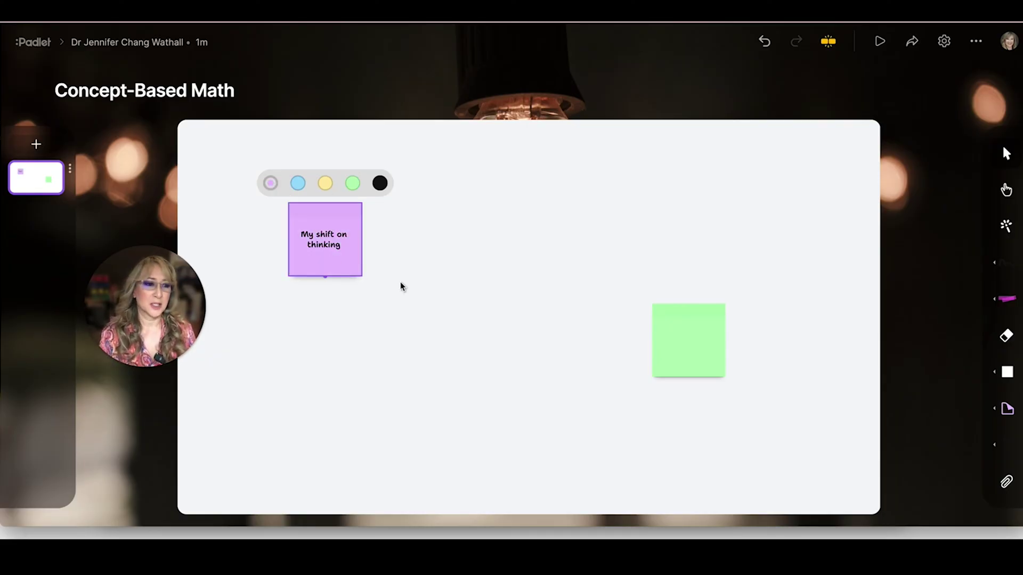
Add two blank purple notes stacked below 'My shift on thinking'
{"action": "left_click", "coordinate": [328, 279]}
{"action": "left_click", "coordinate": [327, 279]}
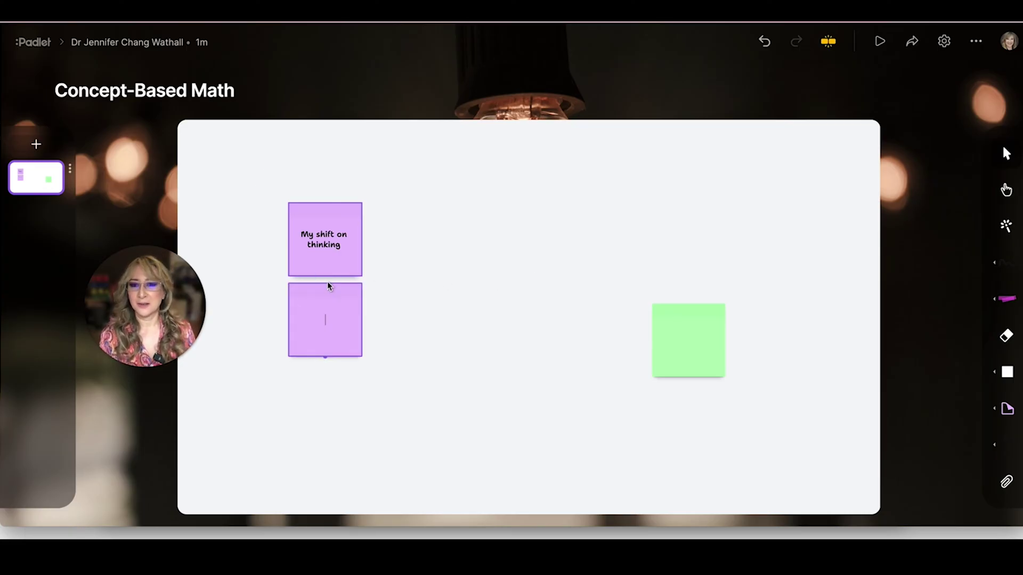
{"action": "left_click", "coordinate": [325, 356]}
Add two more green notes and spread all three across the board's right half
{"action": "left_click", "coordinate": [699, 375]}
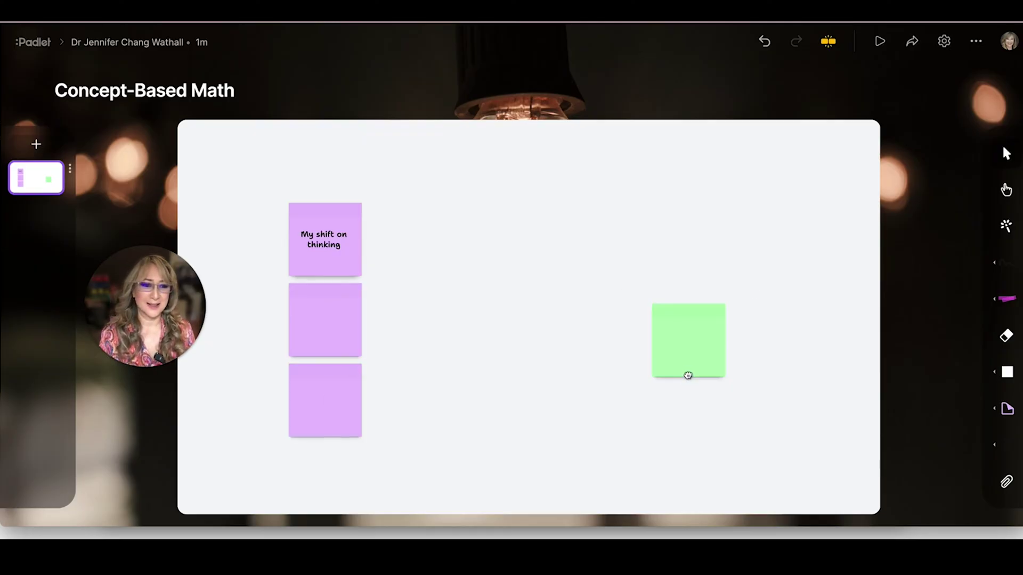
{"action": "left_click", "coordinate": [688, 375]}
{"action": "left_click", "coordinate": [688, 457]}
{"action": "left_click_drag", "start_coordinate": [690, 363], "coordinate": [527, 210]}
{"action": "left_click", "coordinate": [528, 205]}
{"action": "left_click_drag", "start_coordinate": [692, 391], "coordinate": [700, 219]}
{"action": "left_click_drag", "start_coordinate": [676, 494], "coordinate": [582, 330]}
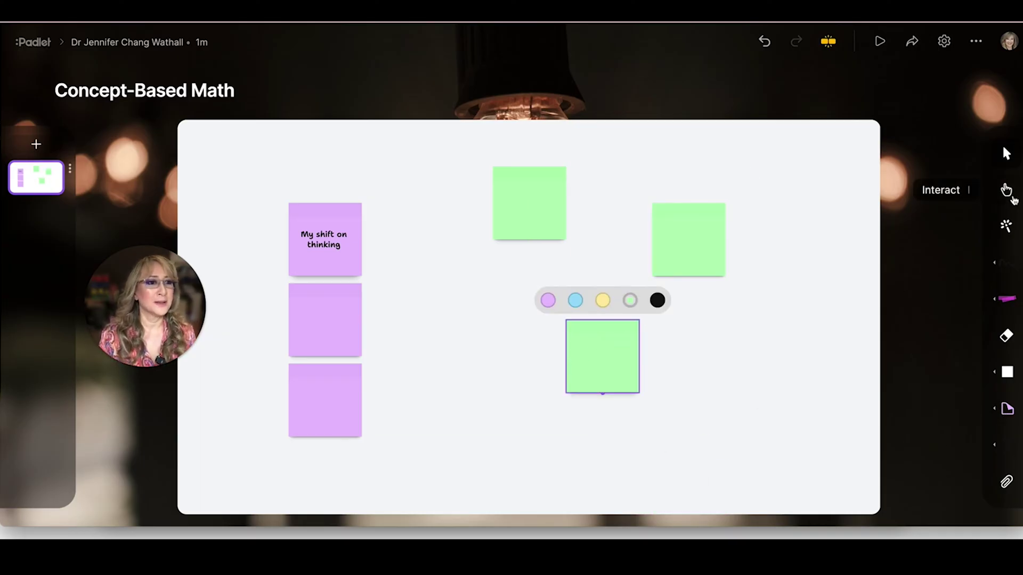
Highlight the 'My shift on thinking' note text in orange
{"action": "left_click", "coordinate": [1006, 298]}
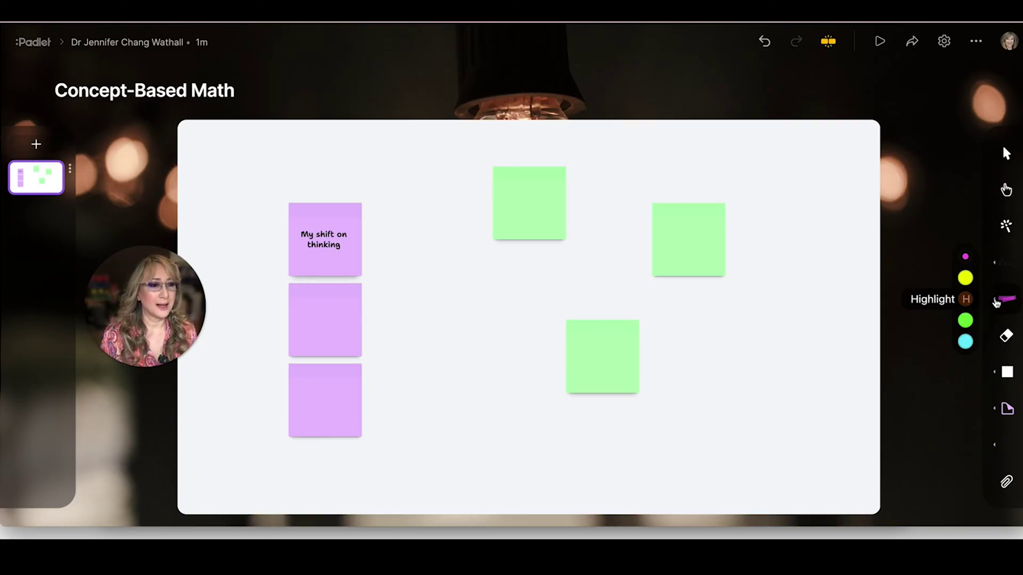
{"action": "left_click", "coordinate": [959, 303]}
{"action": "left_click_drag", "start_coordinate": [292, 228], "coordinate": [344, 252]}
{"action": "mouse_move", "coordinate": [307, 219]}
{"action": "left_mouse_down"}
{"action": "mouse_move", "coordinate": [342, 244]}
{"action": "mouse_move", "coordinate": [347, 230]}
{"action": "mouse_move", "coordinate": [310, 243]}
{"action": "left_mouse_up"}
Draw a green looping freehand line between the notes, extending down to the right
{"action": "left_click", "coordinate": [995, 267]}
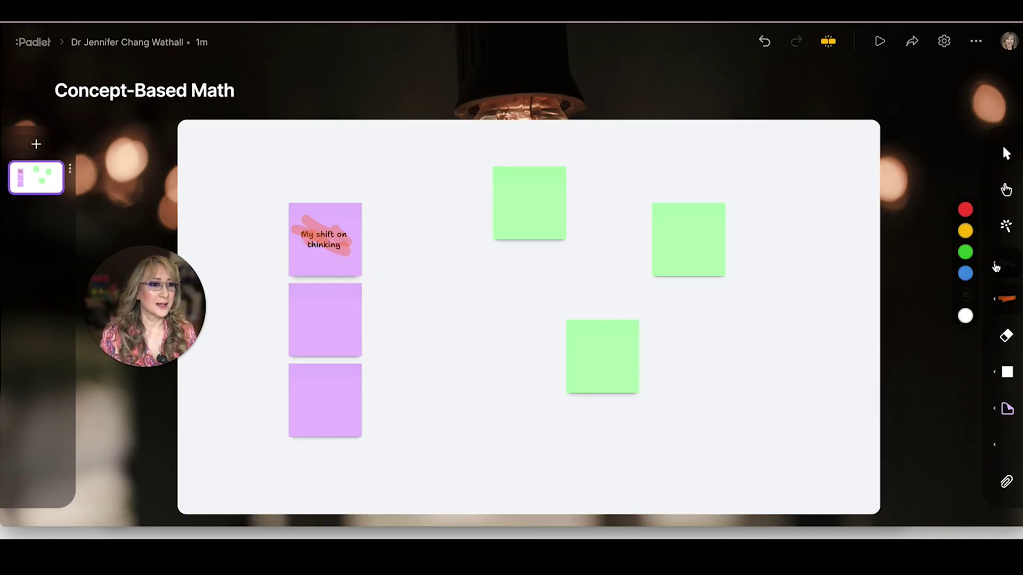
{"action": "left_click", "coordinate": [965, 252]}
{"action": "mouse_move", "coordinate": [408, 340]}
{"action": "left_mouse_down"}
{"action": "mouse_move", "coordinate": [455, 325]}
{"action": "mouse_move", "coordinate": [494, 349]}
{"action": "left_mouse_up"}
{"action": "left_click_drag", "start_coordinate": [517, 388], "coordinate": [735, 467]}
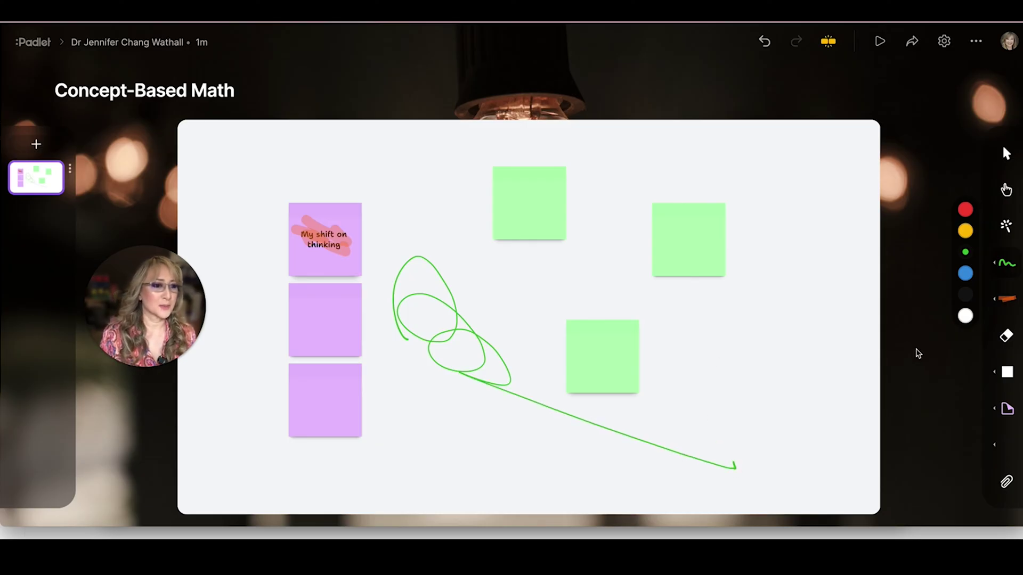
{"action": "left_click", "coordinate": [1006, 337]}
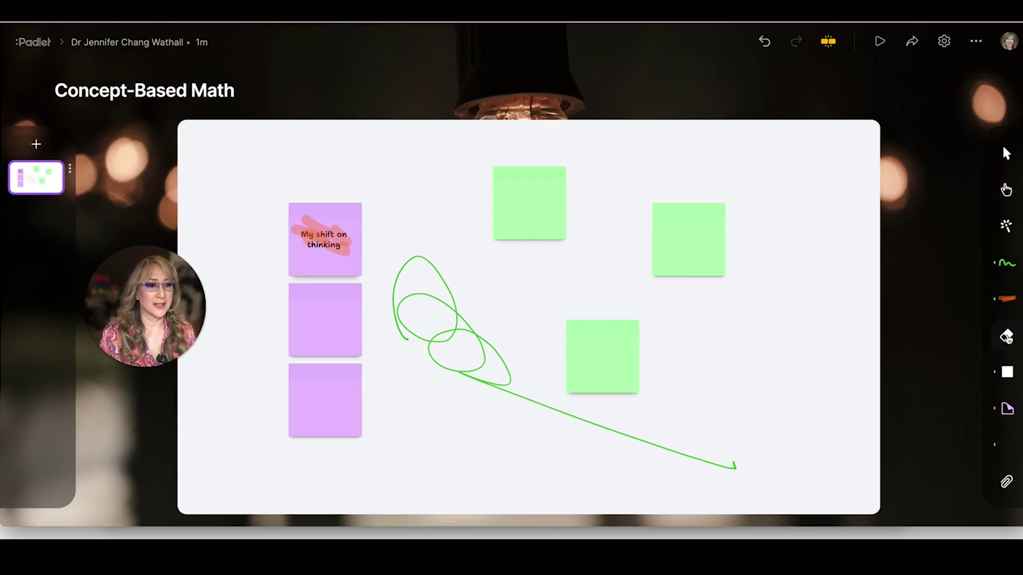
Erase the green freehand scribble, then return to the Interact tool
{"action": "left_click_drag", "start_coordinate": [468, 365], "coordinate": [422, 320]}
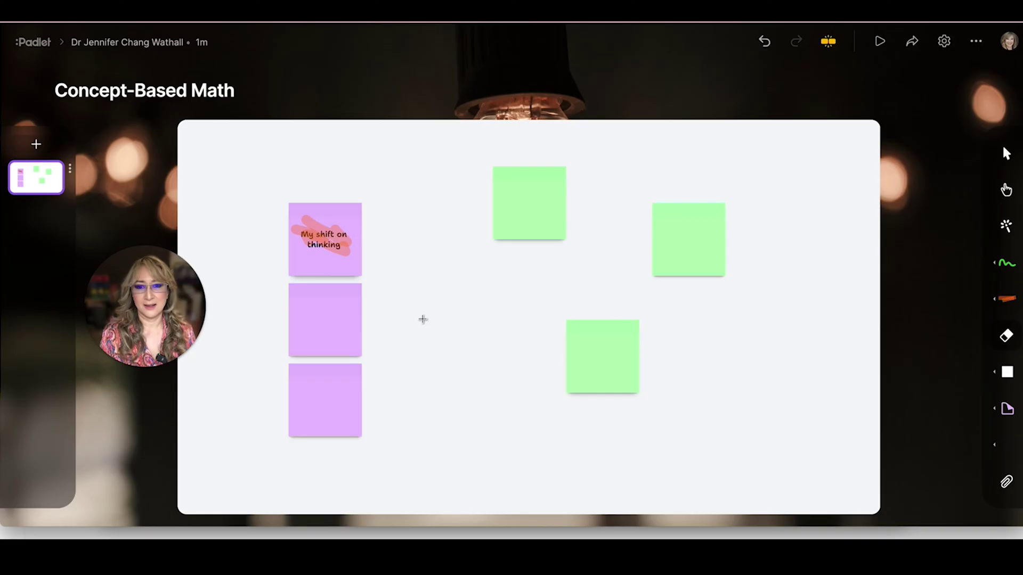
{"action": "left_click", "coordinate": [997, 446]}
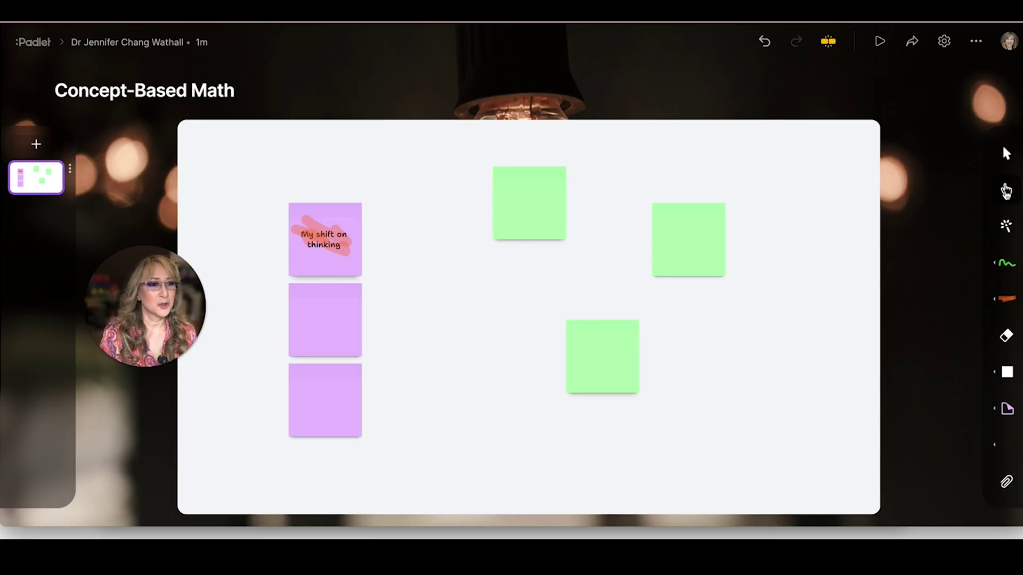
{"action": "left_click", "coordinate": [1006, 193]}
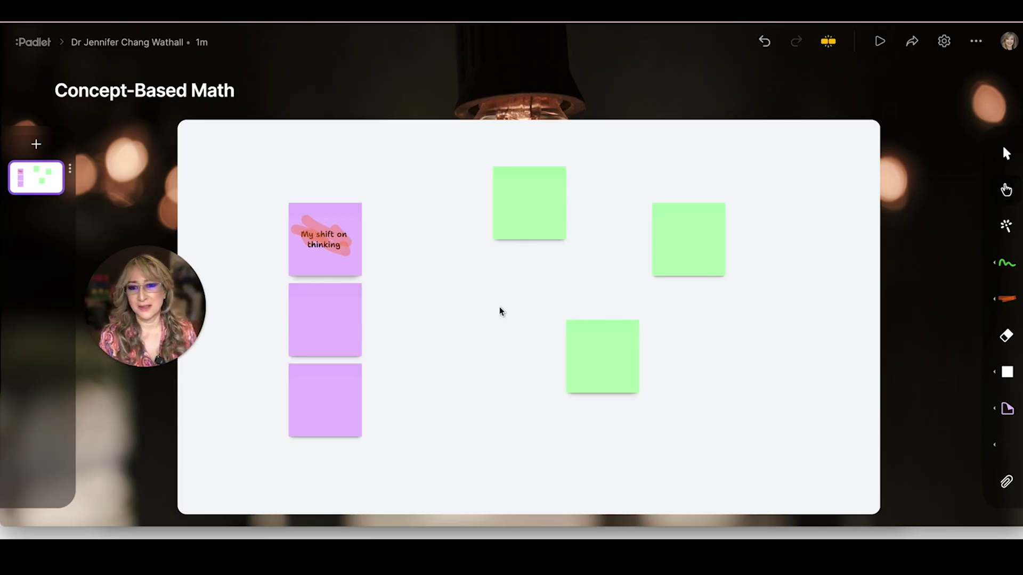
Place a green note on the right and add two more green notes below existing ones
{"action": "left_click", "coordinate": [1007, 410]}
{"action": "left_click", "coordinate": [740, 319]}
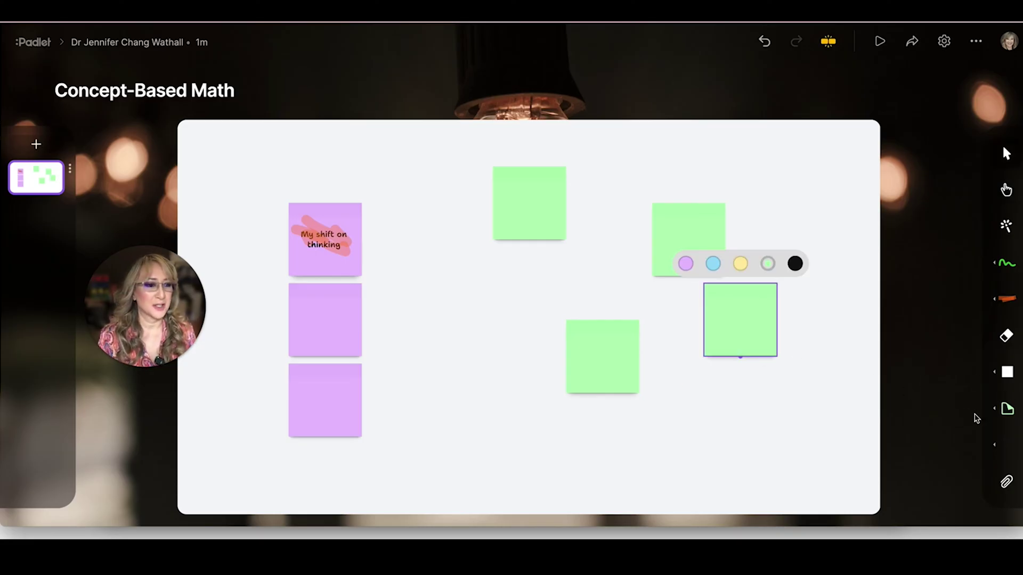
{"action": "left_click", "coordinate": [593, 384]}
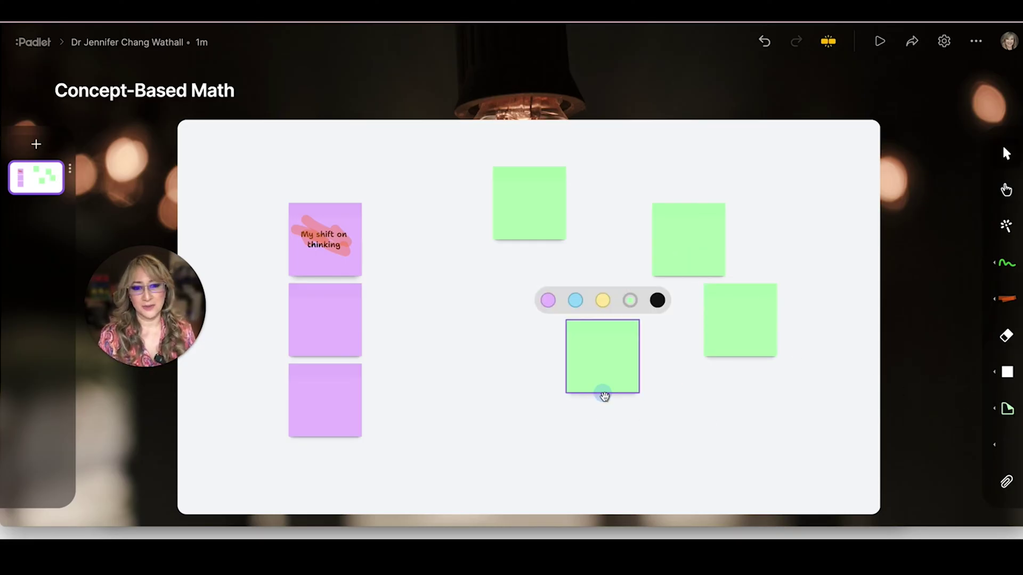
{"action": "left_click", "coordinate": [602, 393]}
{"action": "left_click", "coordinate": [743, 358]}
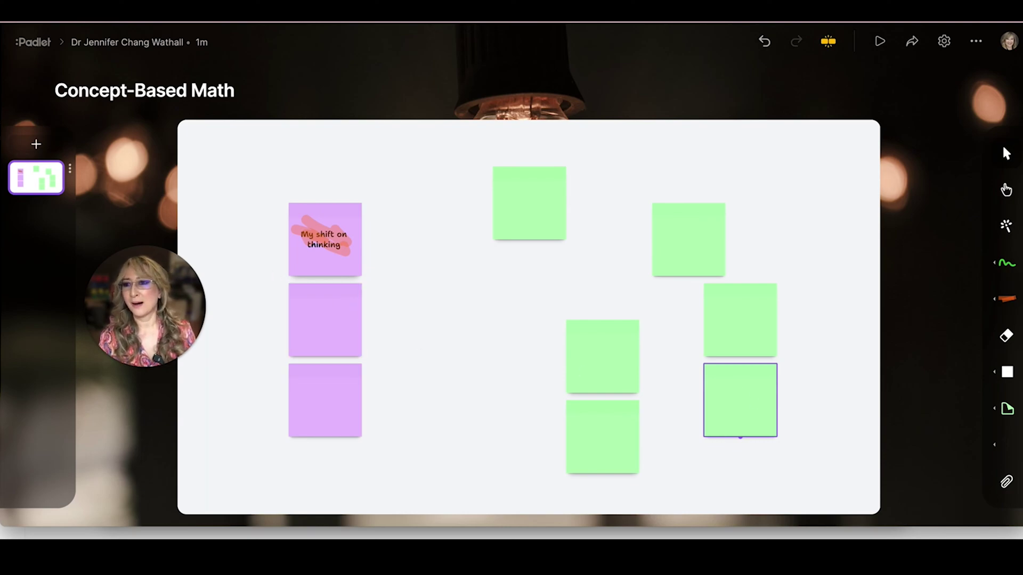
Create a blank second canvas, then switch back to the first canvas with the nine notes
{"action": "left_click", "coordinate": [36, 147]}
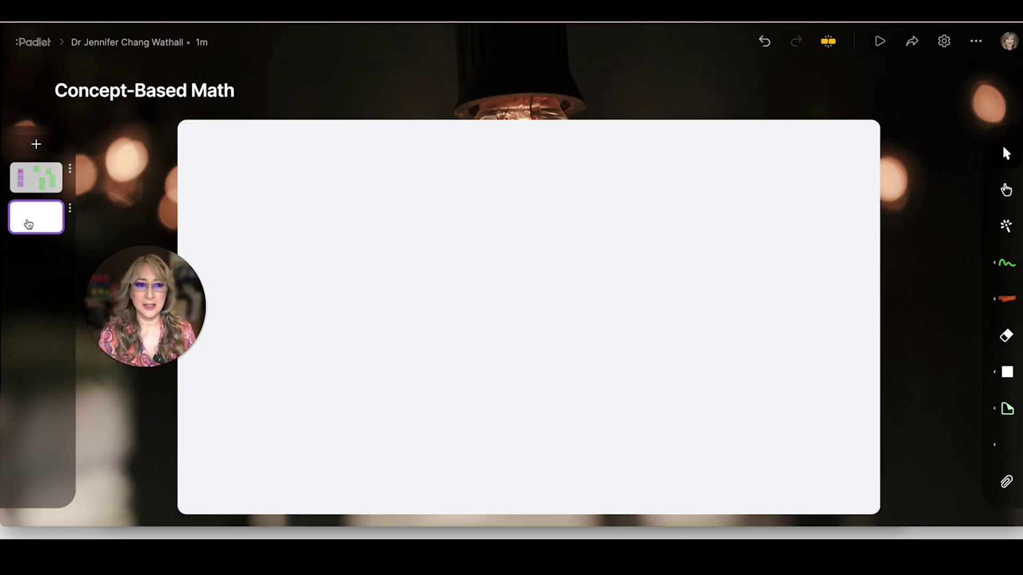
{"action": "left_click", "coordinate": [35, 187]}
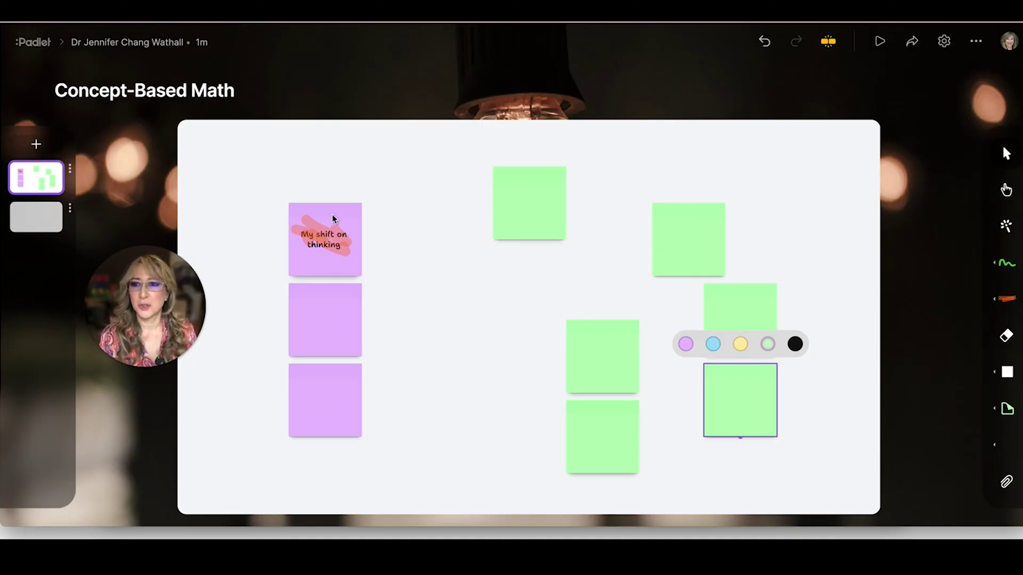
With snapping off, nudge 'My shift on thinking' up-left and the top green note right
{"action": "left_click", "coordinate": [828, 43]}
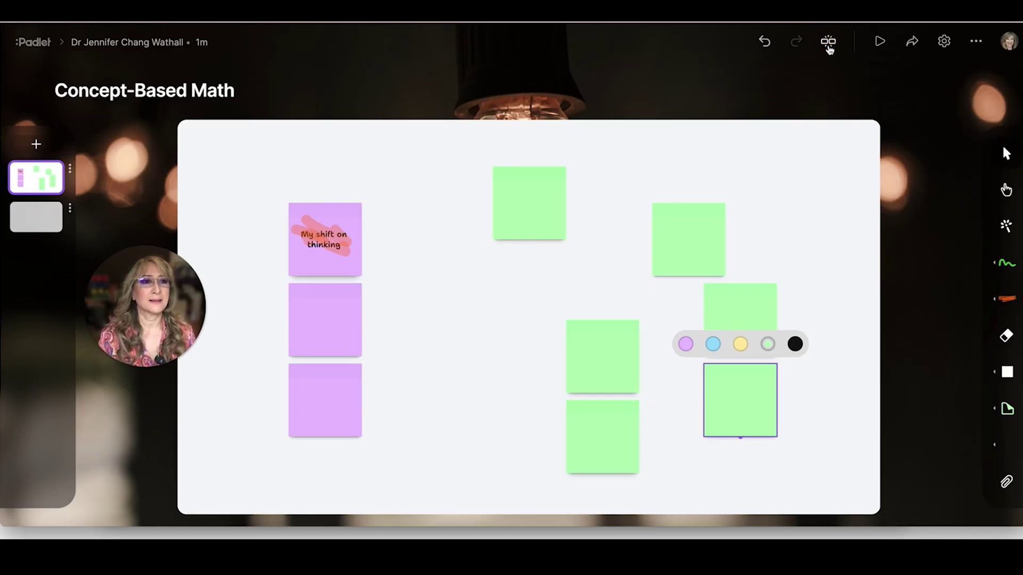
{"action": "mouse_move", "coordinate": [315, 271]}
{"action": "left_mouse_down"}
{"action": "mouse_move", "coordinate": [438, 247]}
{"action": "mouse_move", "coordinate": [289, 250]}
{"action": "left_mouse_up"}
{"action": "left_click_drag", "start_coordinate": [528, 201], "coordinate": [563, 207]}
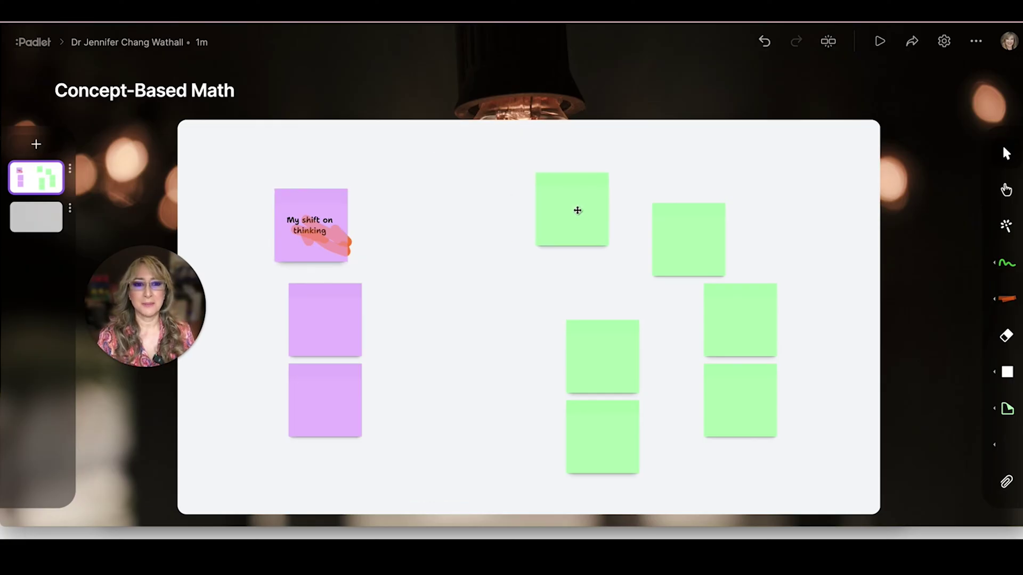
{"action": "left_click", "coordinate": [828, 42]}
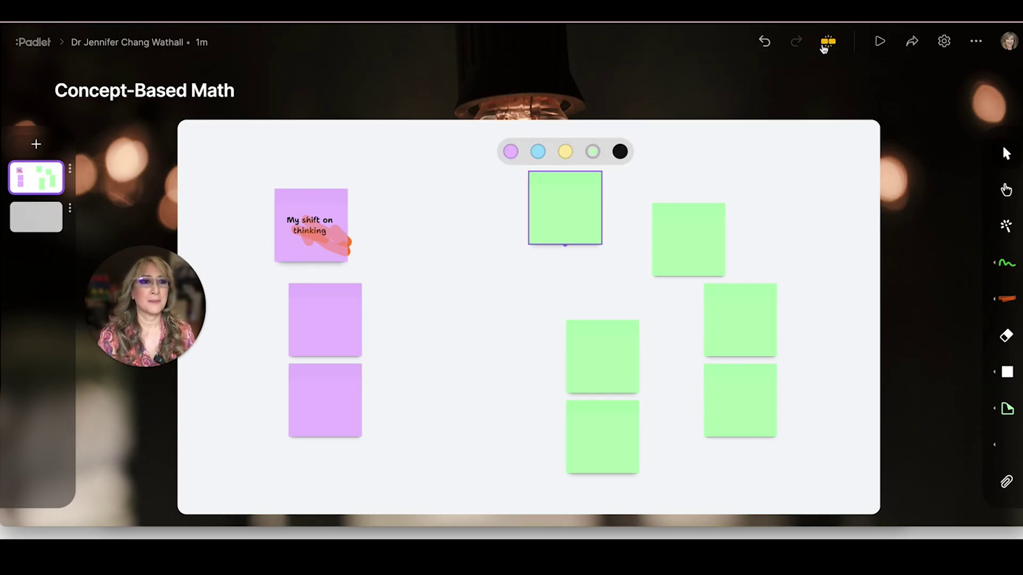
Move the two orange highlight strokes off the purple note to sit beside it
{"action": "mouse_move", "coordinate": [308, 215]}
{"action": "left_mouse_down"}
{"action": "mouse_move", "coordinate": [392, 222]}
{"action": "mouse_move", "coordinate": [334, 208]}
{"action": "mouse_move", "coordinate": [442, 209]}
{"action": "left_mouse_up"}
{"action": "mouse_move", "coordinate": [330, 234]}
{"action": "left_mouse_down"}
{"action": "mouse_move", "coordinate": [356, 216]}
{"action": "mouse_move", "coordinate": [326, 214]}
{"action": "mouse_move", "coordinate": [374, 206]}
{"action": "mouse_move", "coordinate": [339, 221]}
{"action": "mouse_move", "coordinate": [443, 223]}
{"action": "mouse_move", "coordinate": [387, 228]}
{"action": "left_mouse_up"}
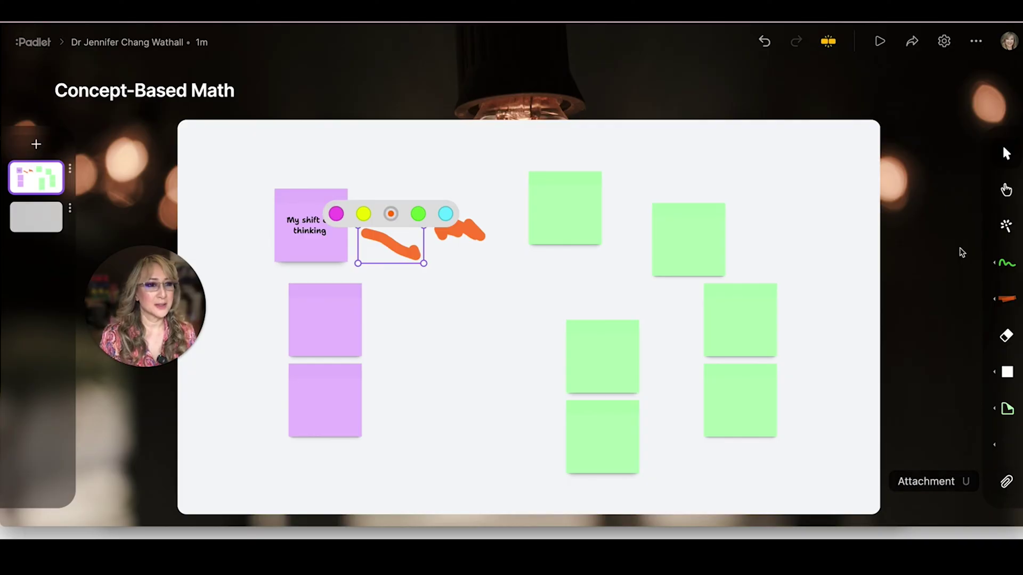
{"action": "left_click", "coordinate": [979, 43]}
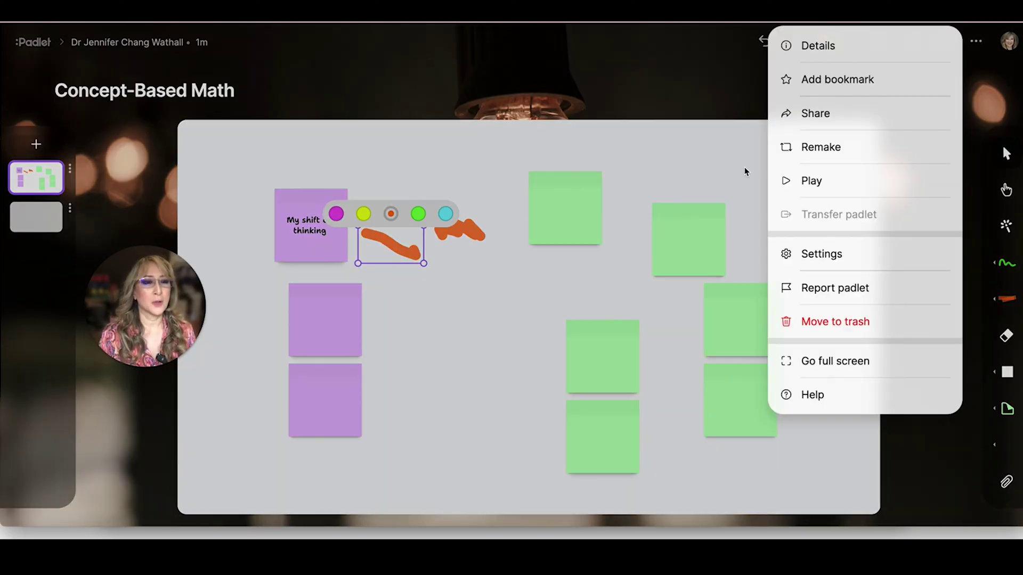
Close the board's options menu by clicking on the empty canvas
{"action": "left_click", "coordinate": [822, 445]}
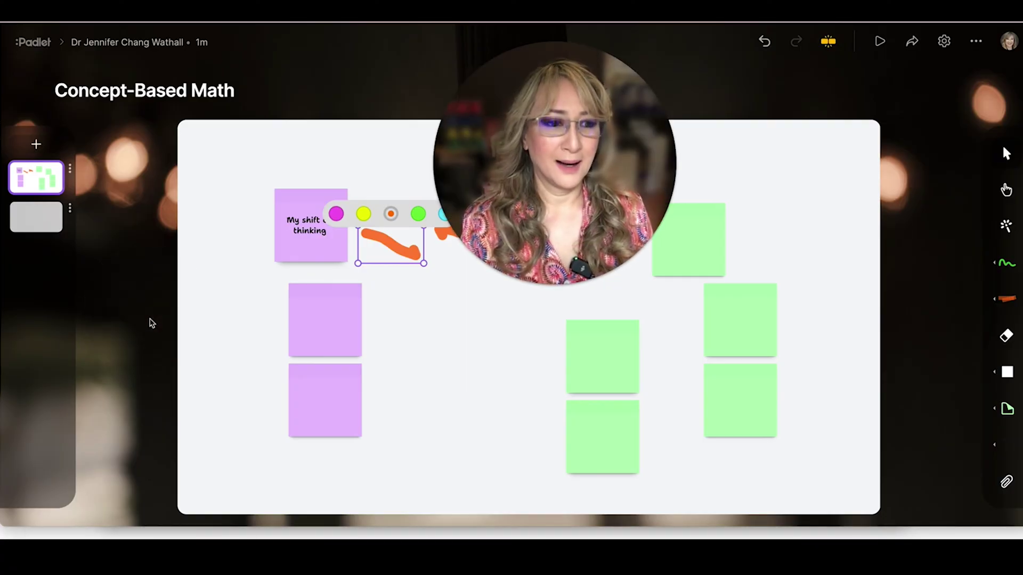